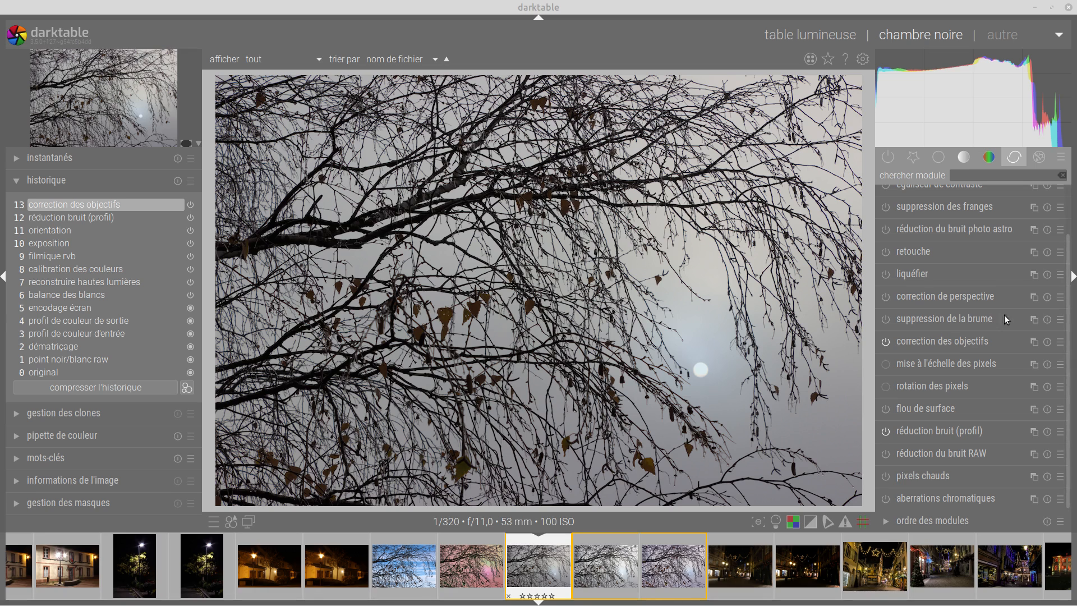
Enable the contraste local module from the favourites group and set détail to 160% and hautes lumières to 50%.
scroll(1070, 336, "up", 2)
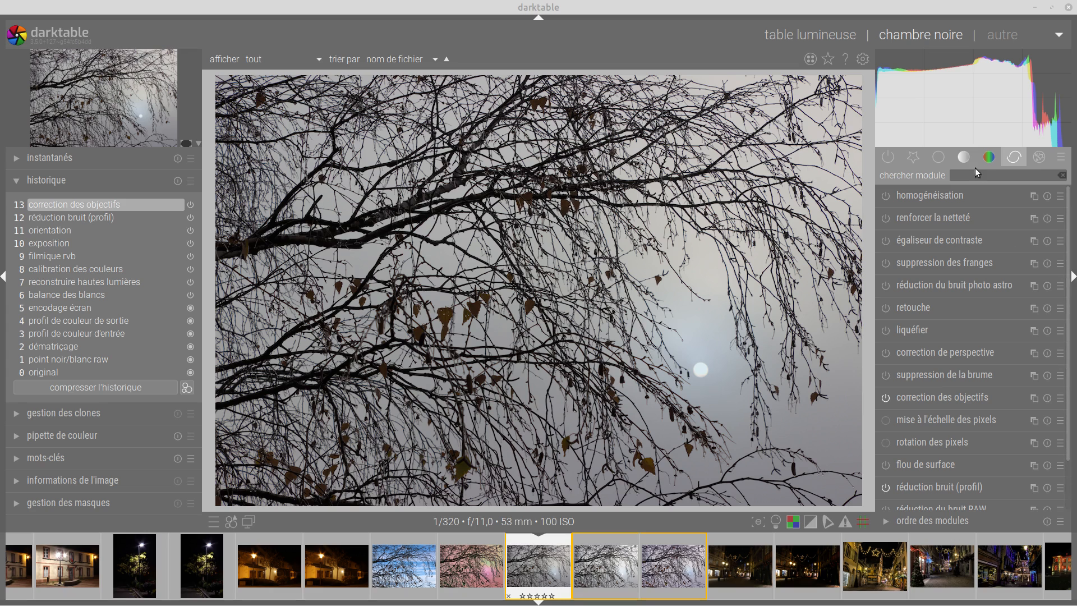
left_click(914, 165)
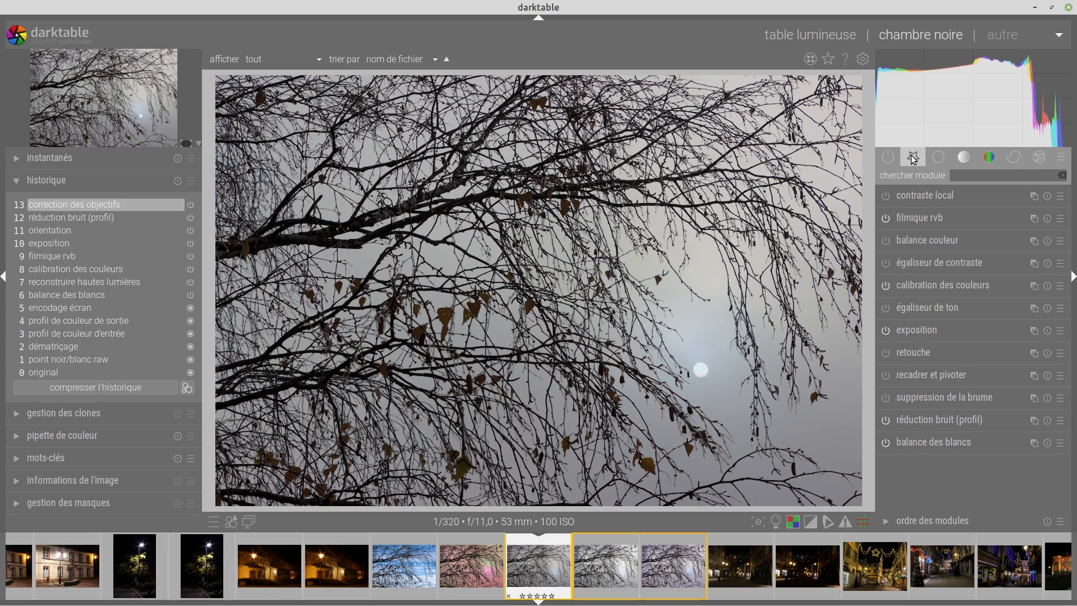
left_click(938, 194)
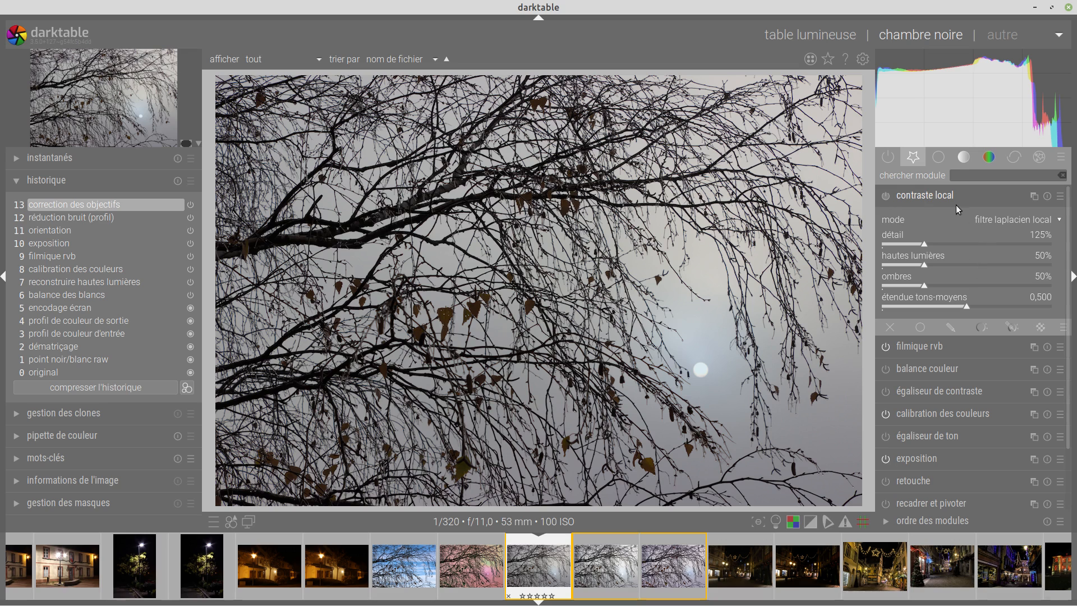
left_click(886, 195)
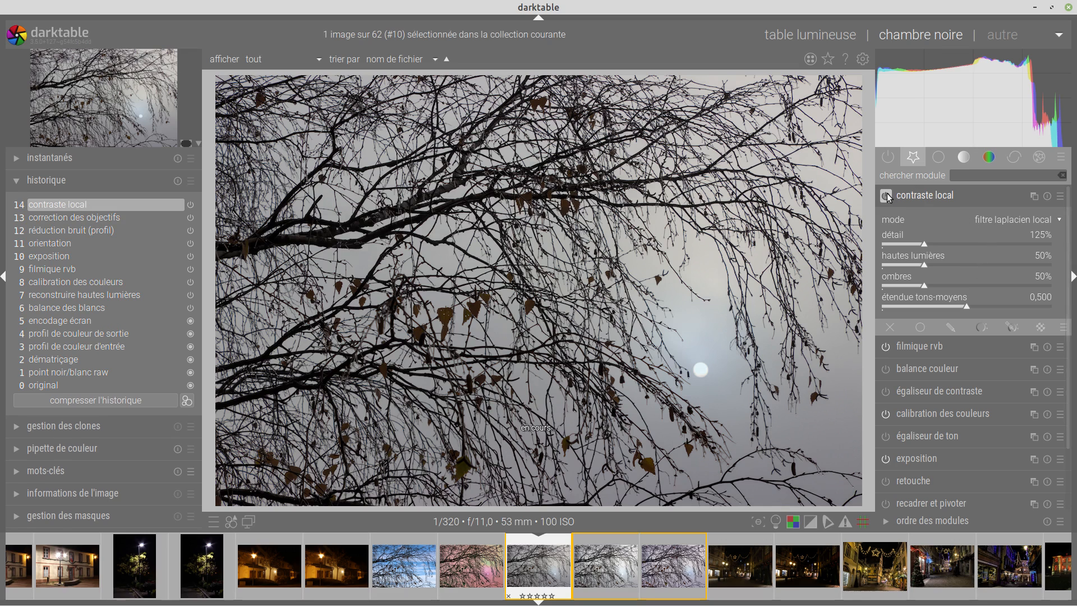
right_click(924, 245)
type("160")
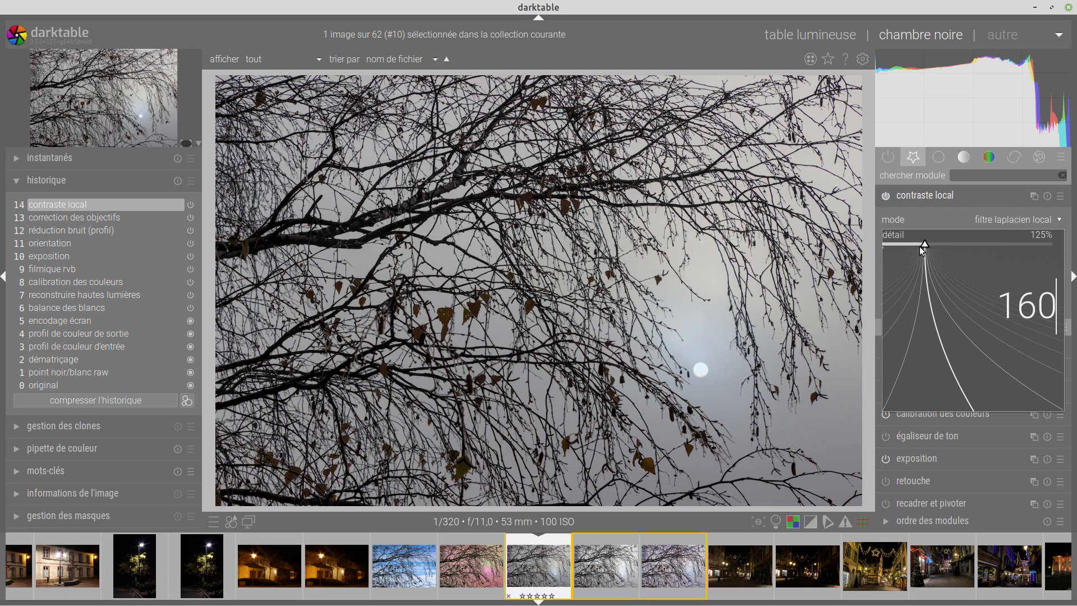
key("Return")
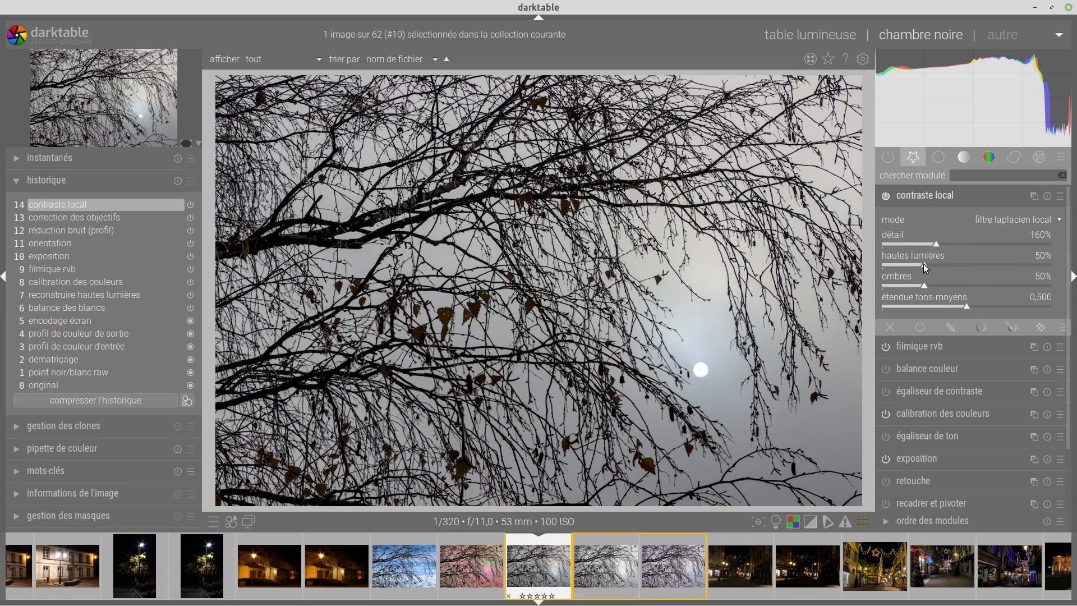
right_click(923, 263)
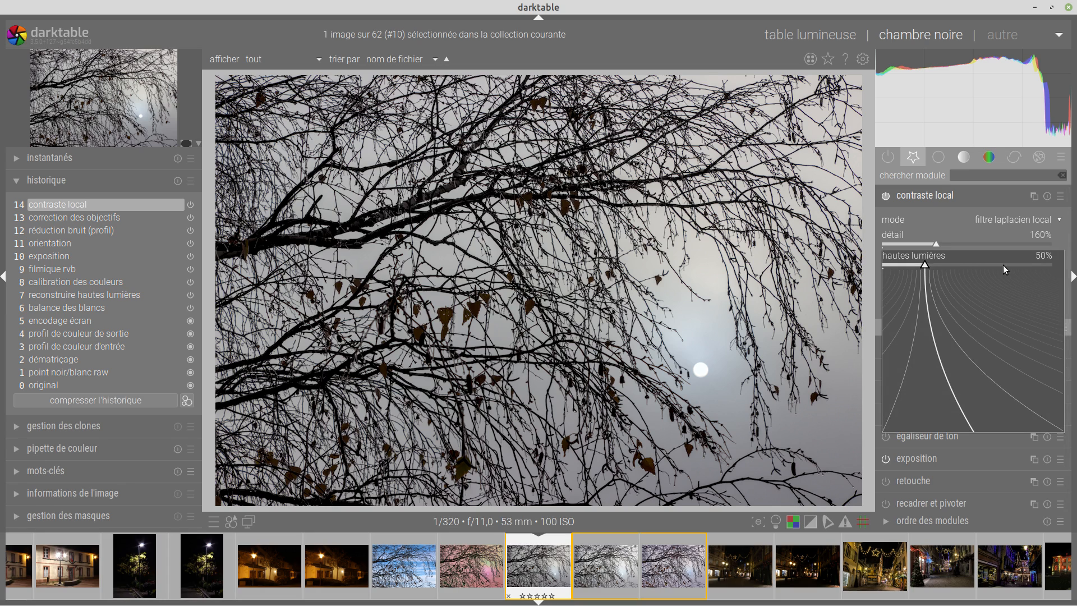
type("50")
key("Return")
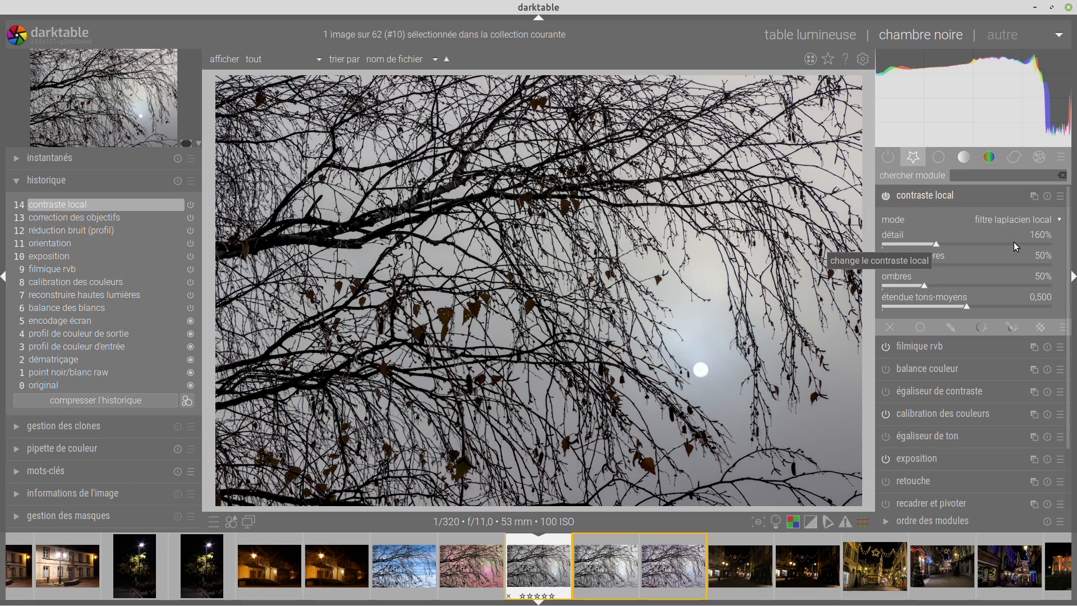
Save the current contraste local settings as a new preset named BASE.
left_click(1059, 198)
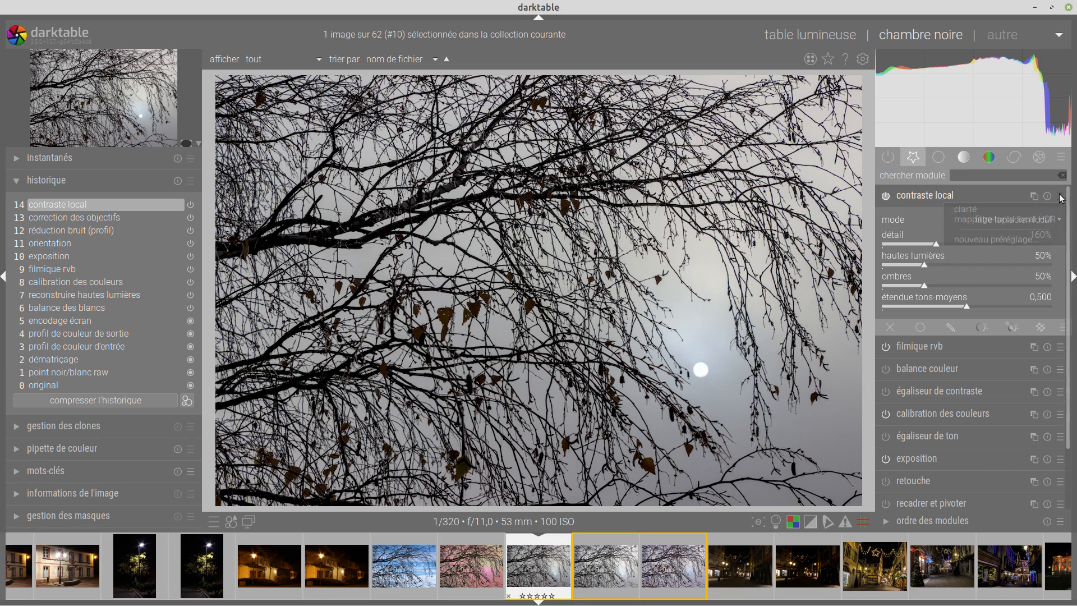
left_click(990, 242)
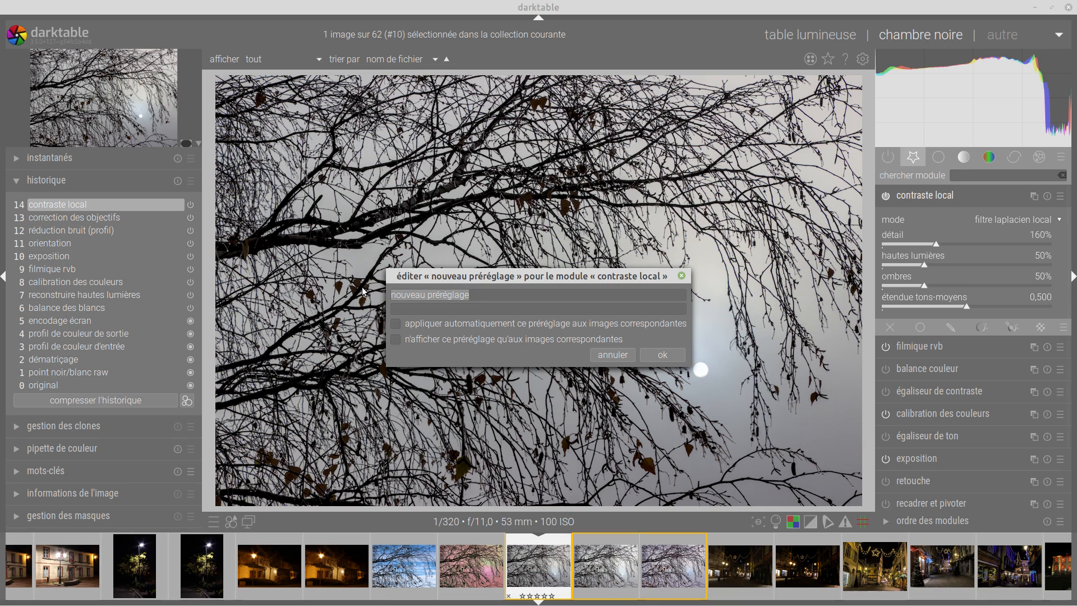
type("BASE")
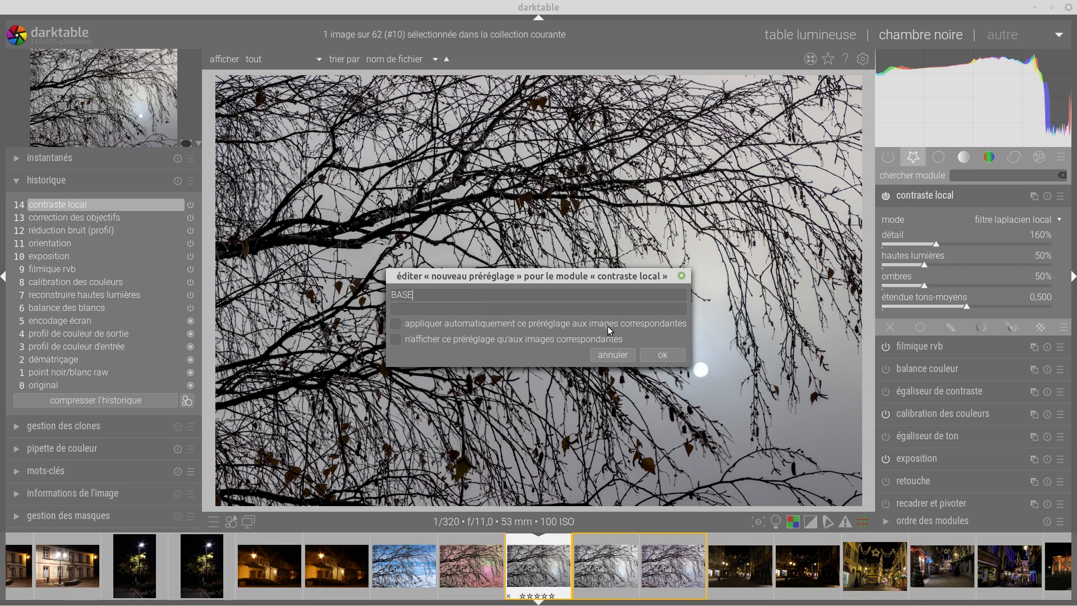
left_click(661, 355)
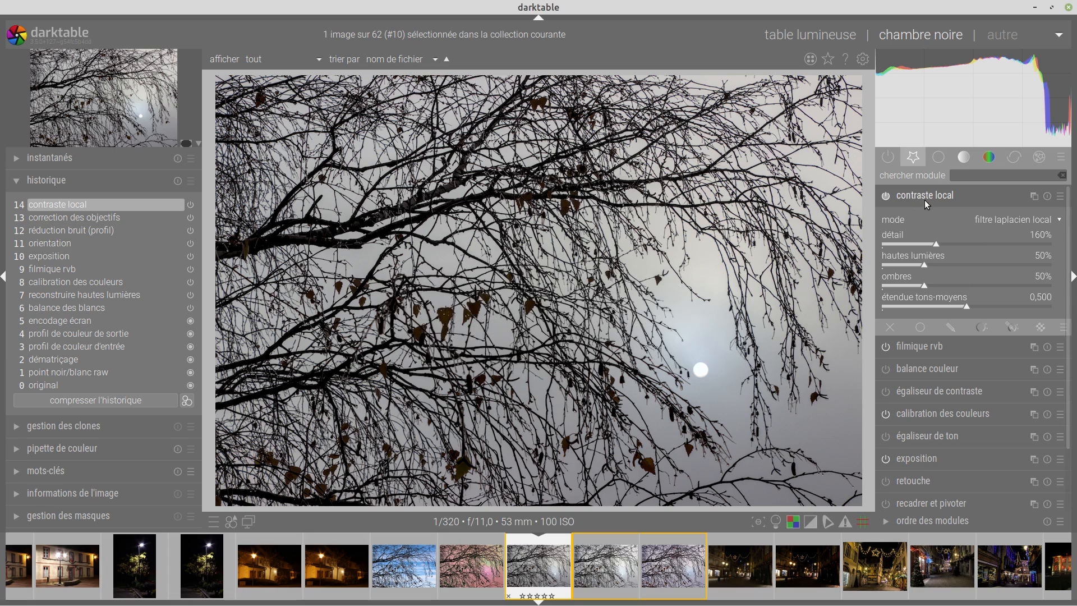
Try the clarté preset on contraste local, switch back to the BASE preset and collapse the module.
left_click(1059, 195)
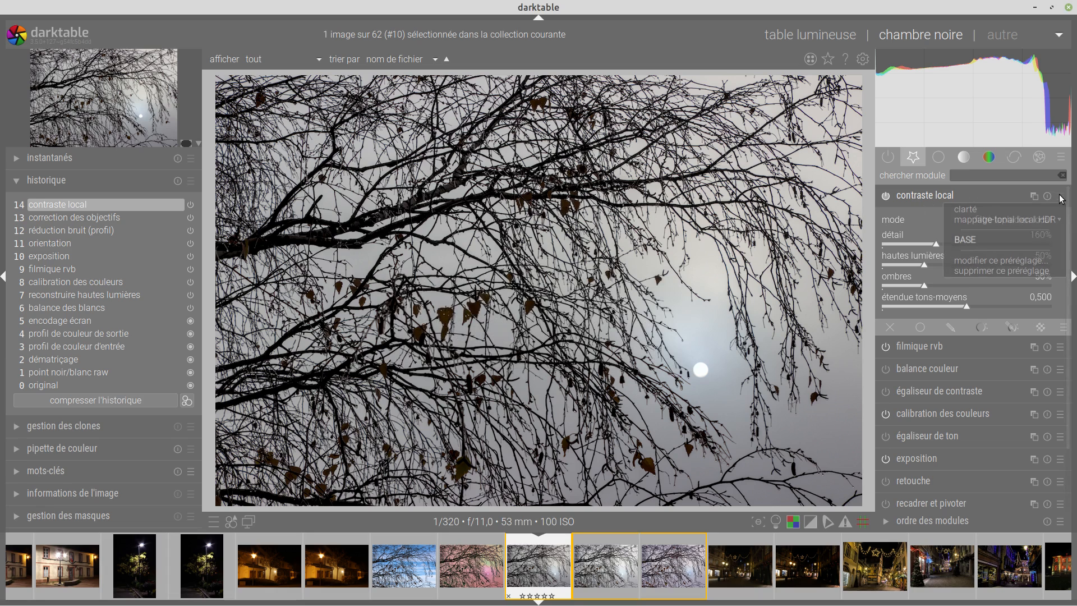
left_click(981, 208)
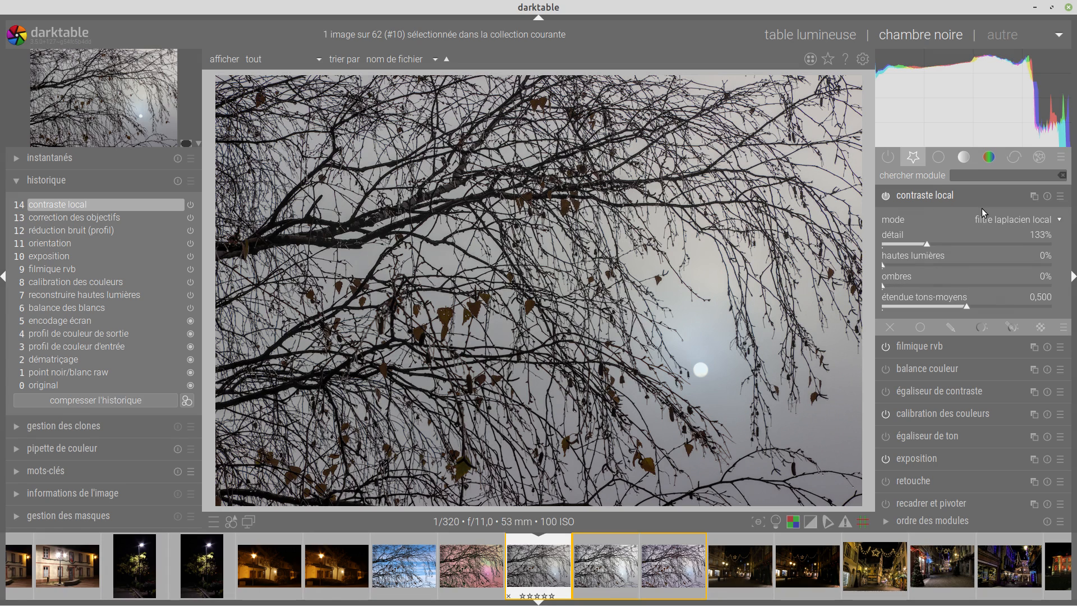
left_click(1059, 196)
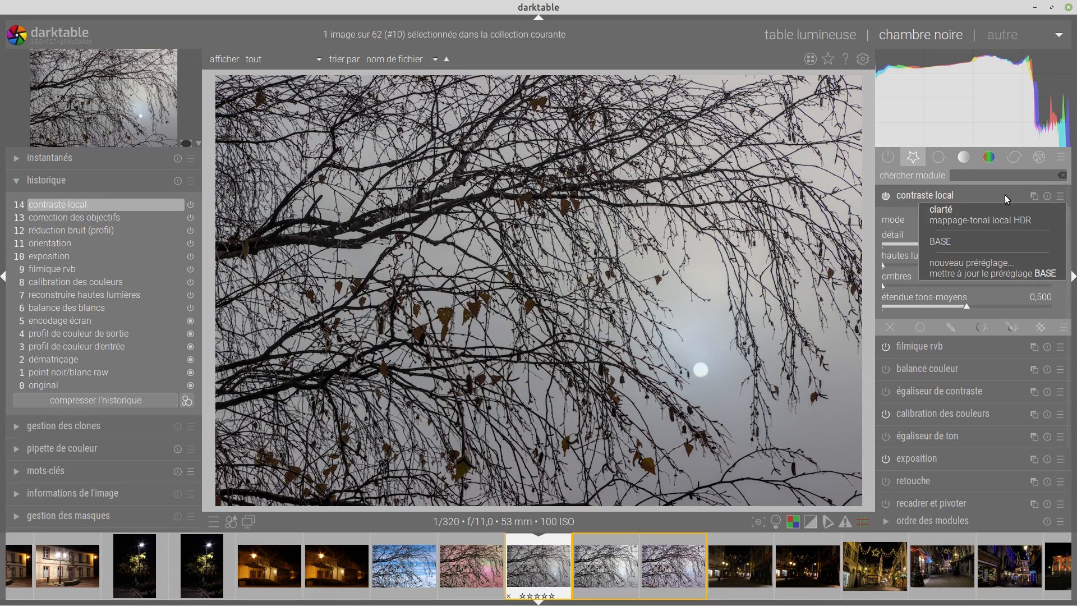
left_click(951, 239)
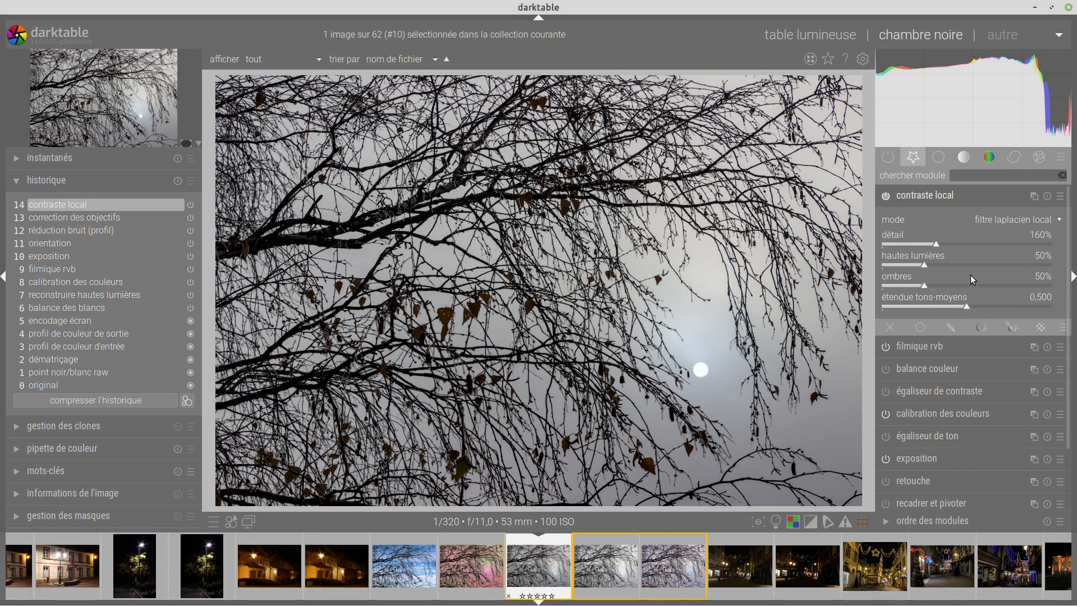
left_click(937, 196)
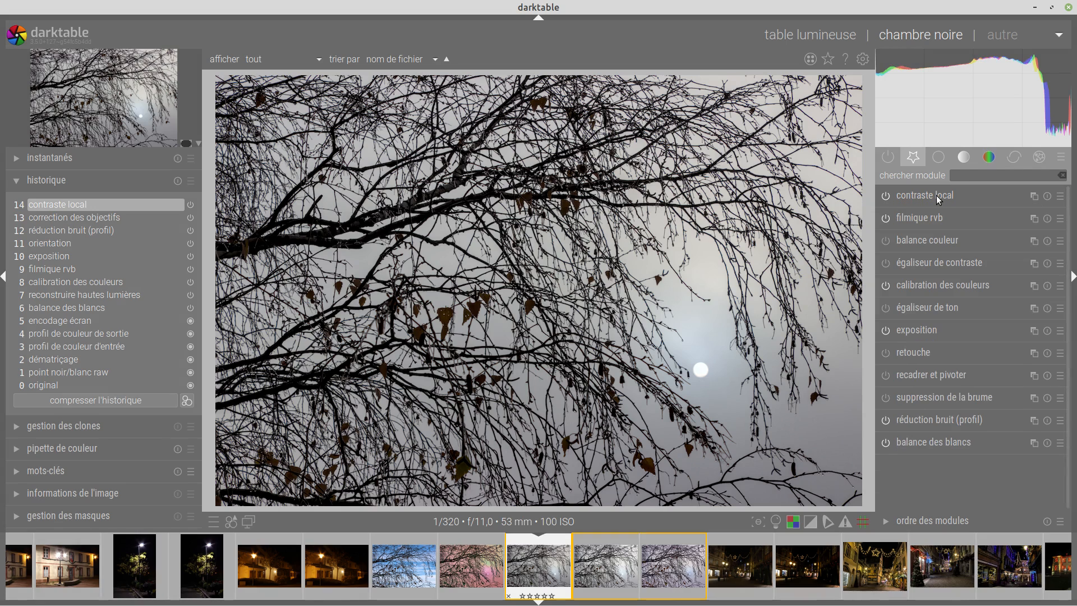
Enable the balance couleur module and set saturation en sortie to 120% and contraste to +20%.
left_click(918, 239)
left_click(885, 195)
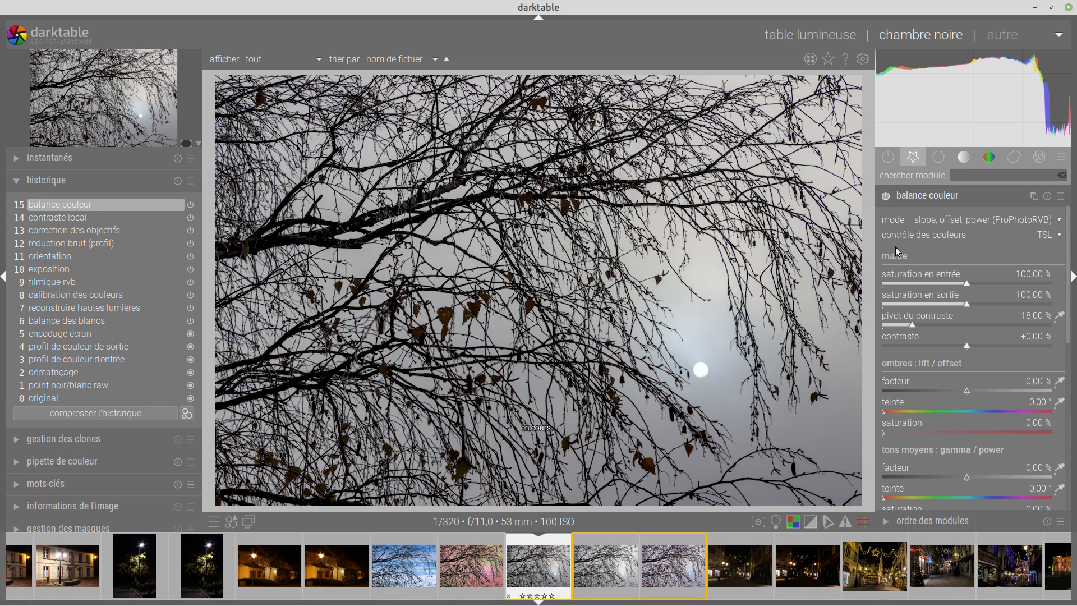
right_click(945, 310)
type("120")
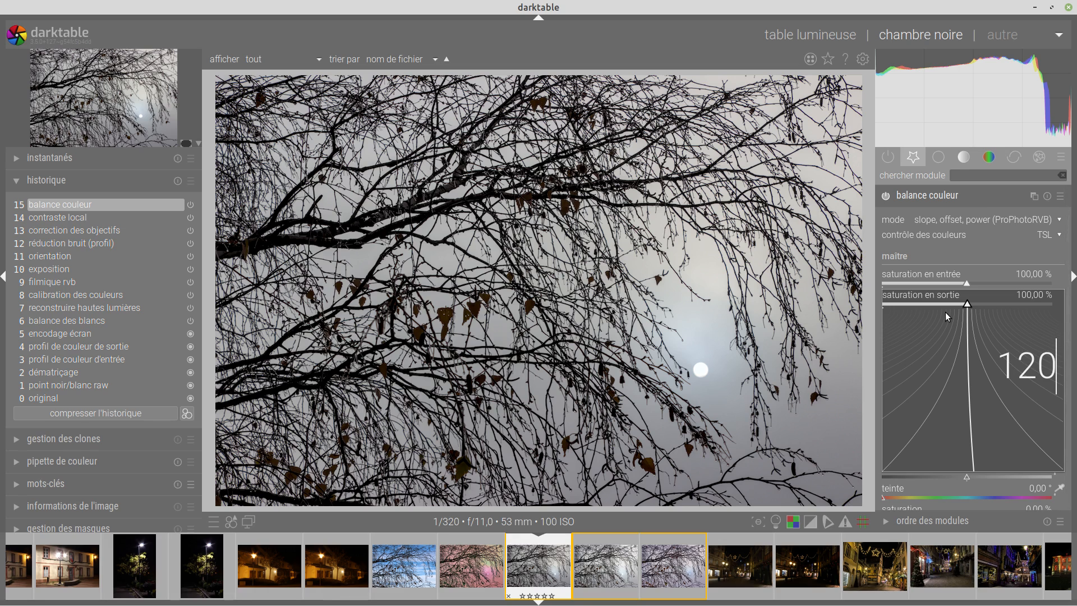
key("Return")
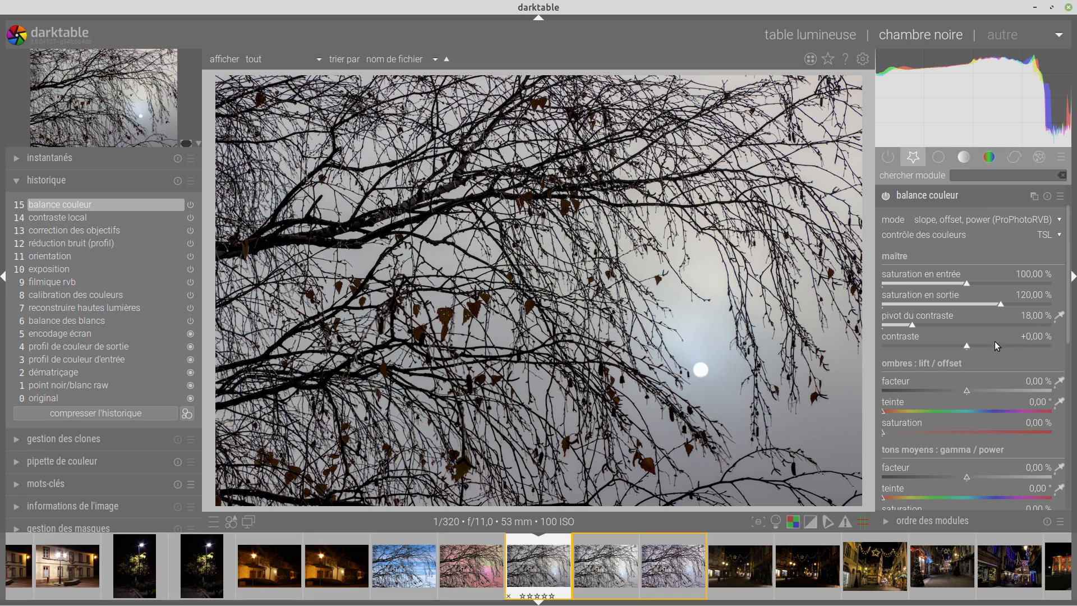
right_click(965, 346)
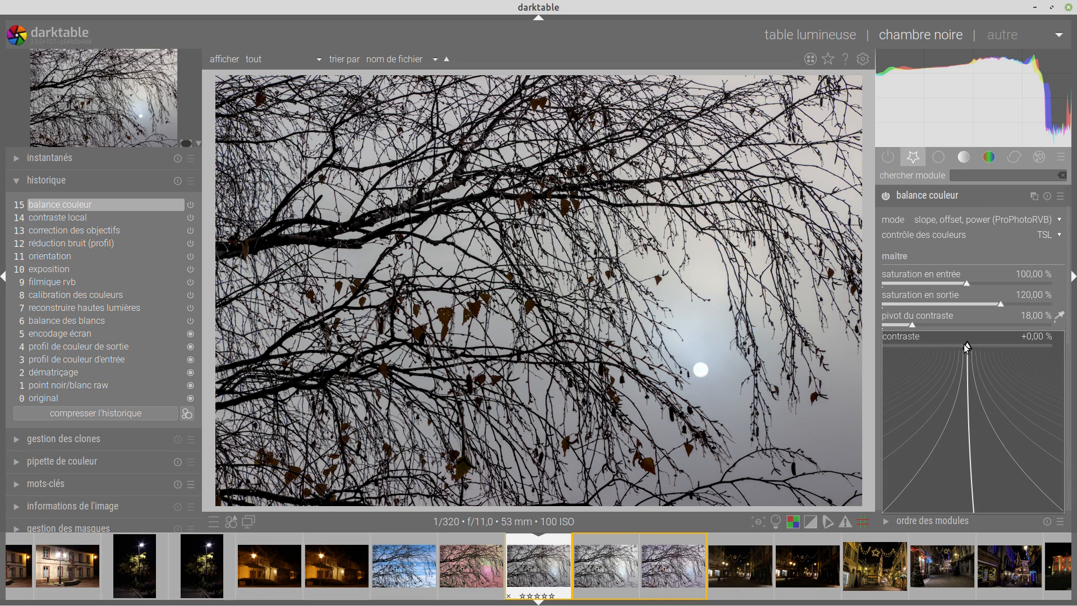
type("20")
key("Return")
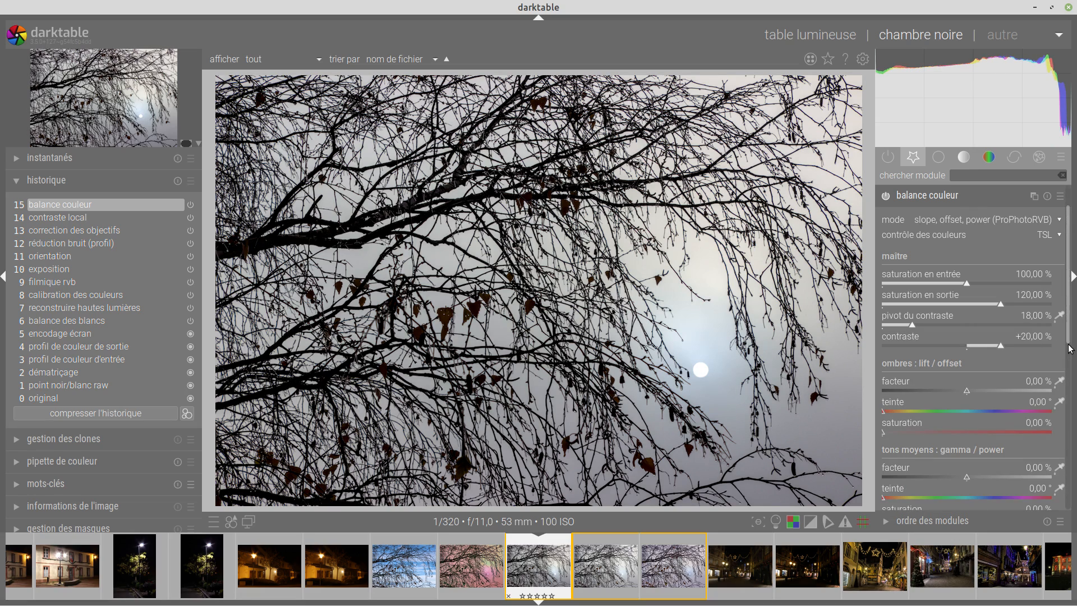
Save the current balance couleur settings as a new preset named BASE.
scroll(1072, 351, "down", 2)
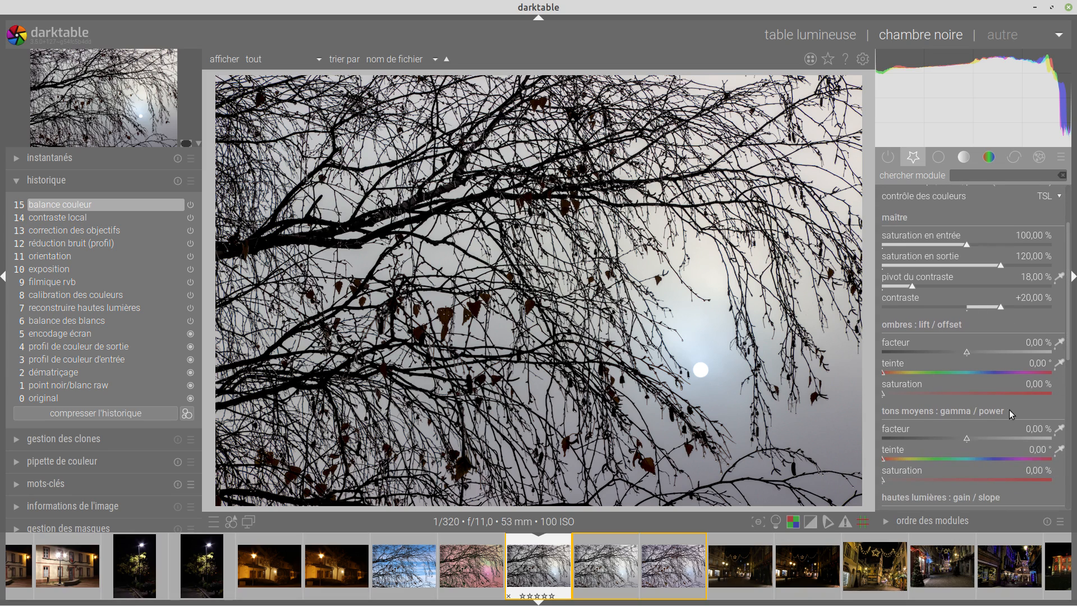
left_click_drag(1069, 349, 1065, 315)
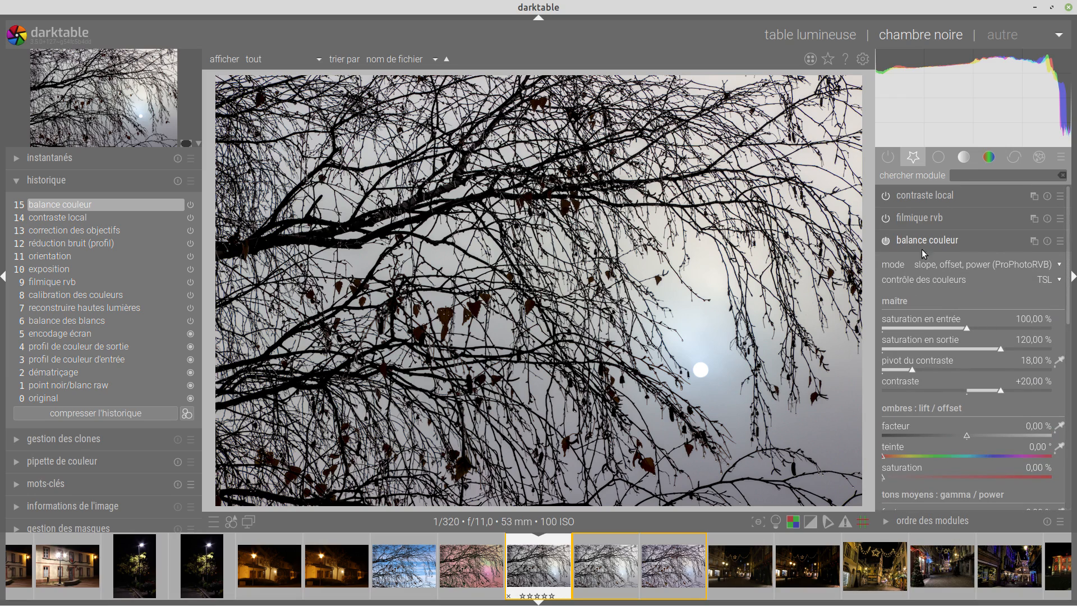
left_click(1060, 242)
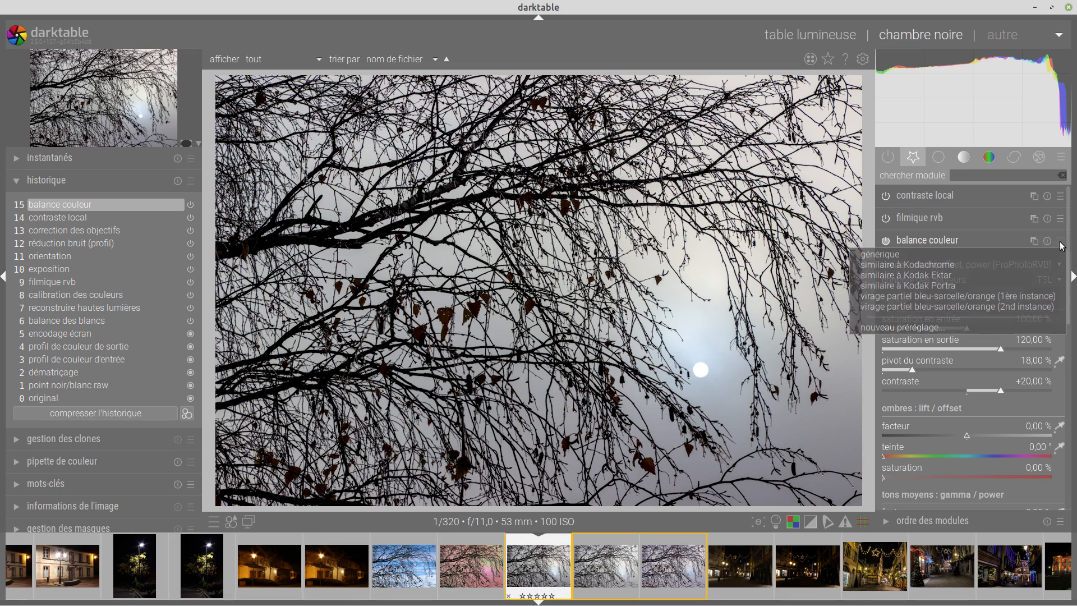
left_click(902, 327)
left_click_drag(554, 293, 296, 282)
type("BA")
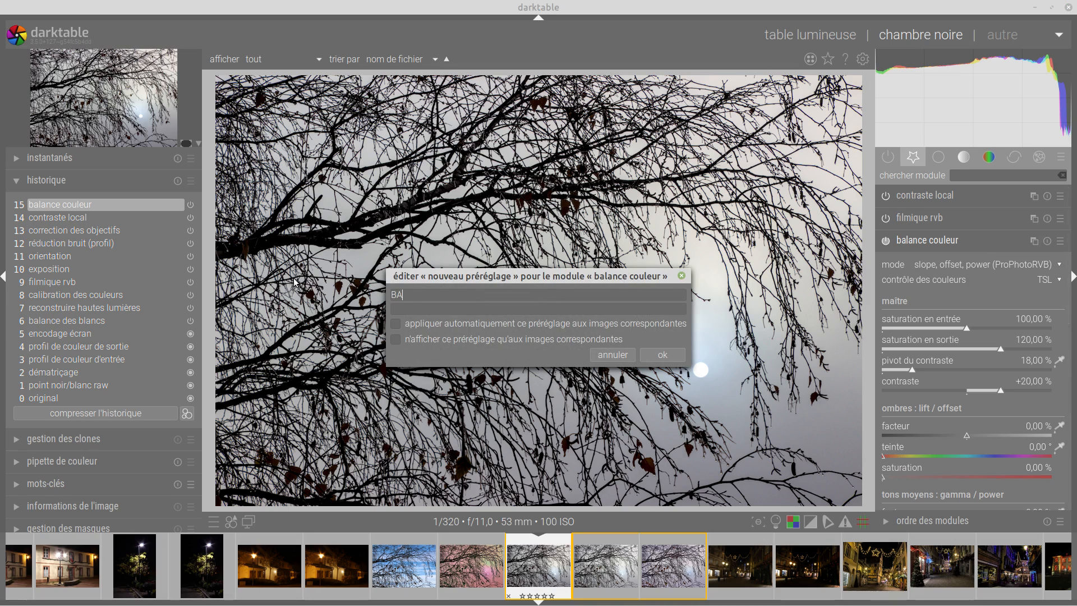
type("SE")
left_click(648, 354)
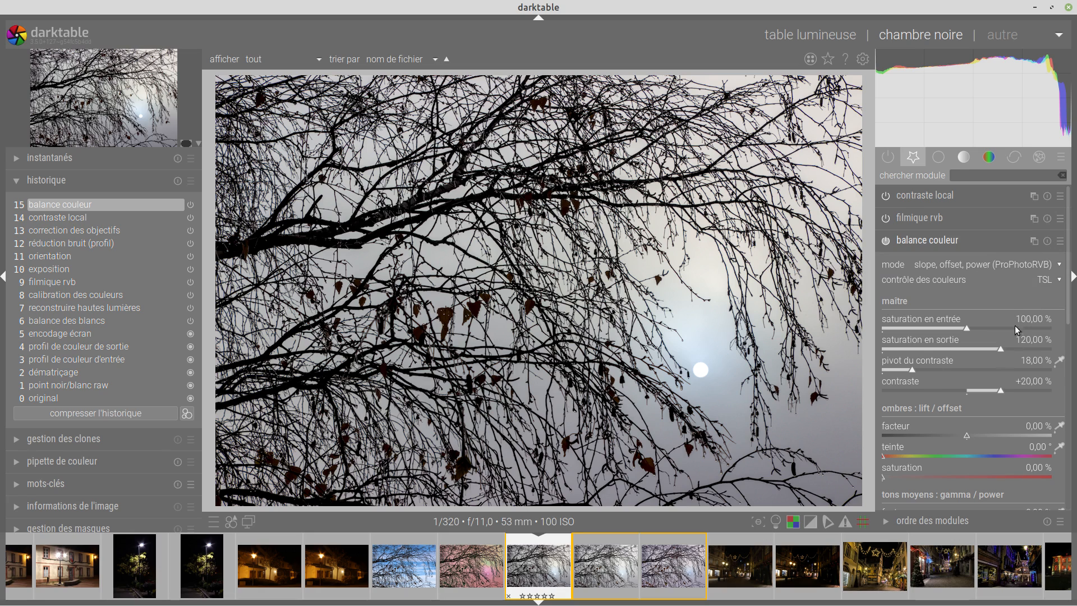
Reset balance couleur to its defaults, reapply its BASE preset and collapse the module.
left_click(1047, 241)
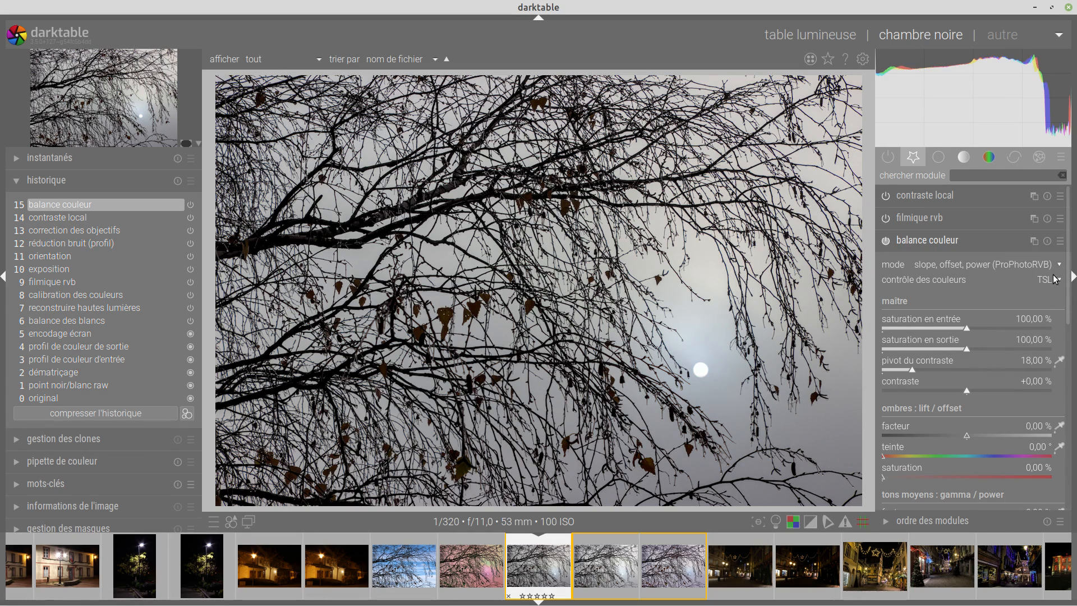
left_click(1061, 242)
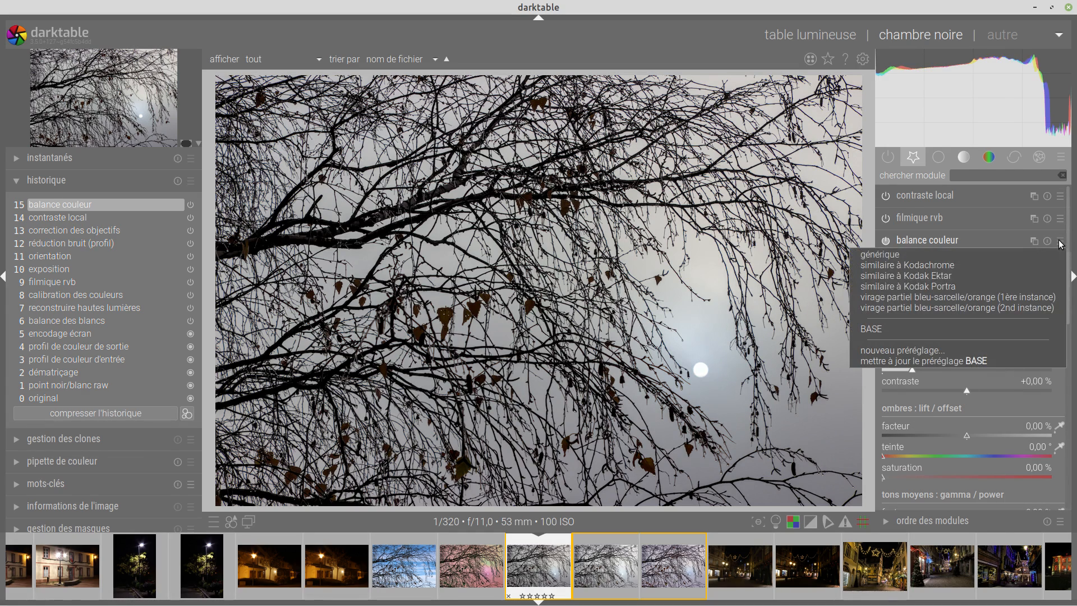
left_click(908, 328)
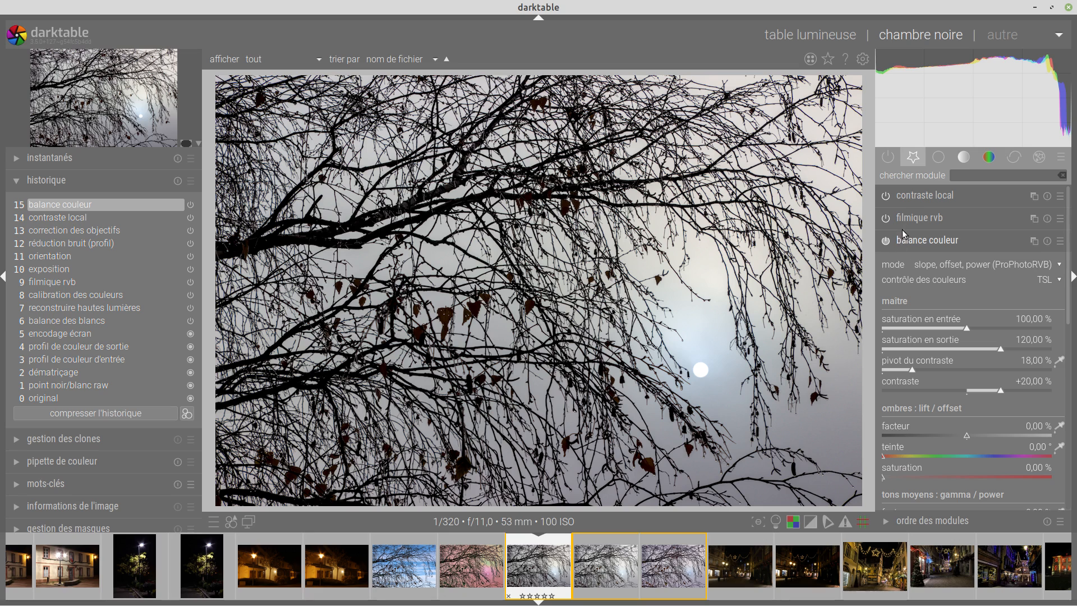
left_click(928, 238)
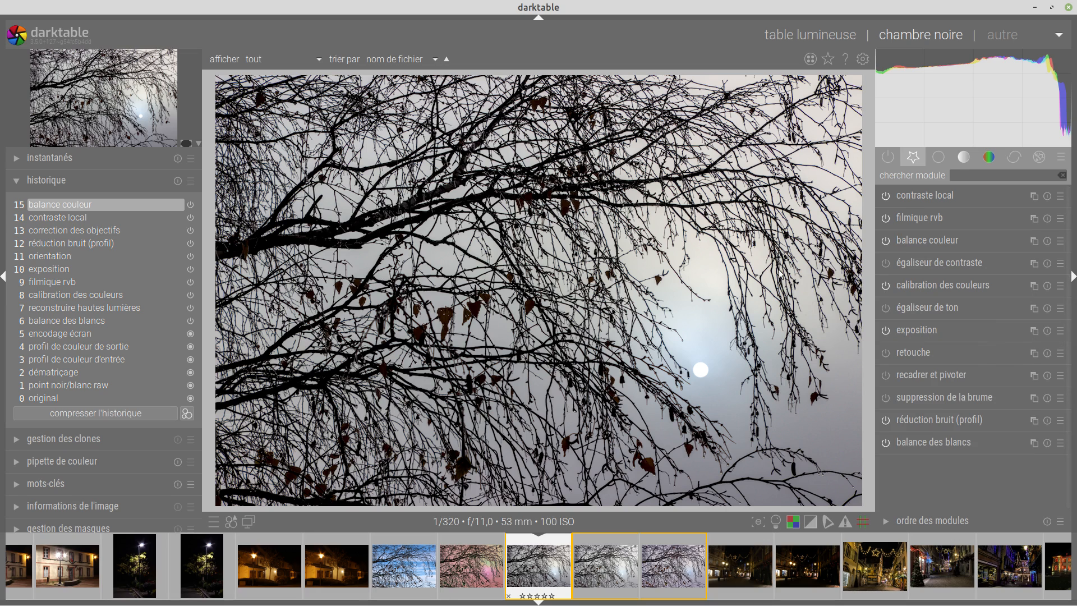
Enable the égaliseur de contraste module and apply its renforcer la netteté preset.
left_click(886, 264)
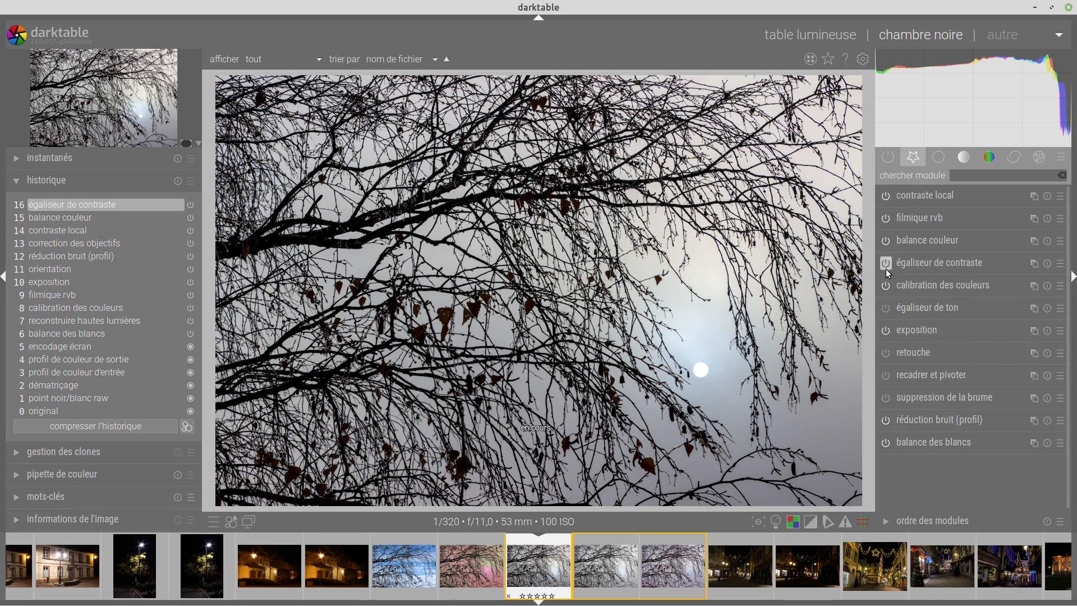
left_click(954, 261)
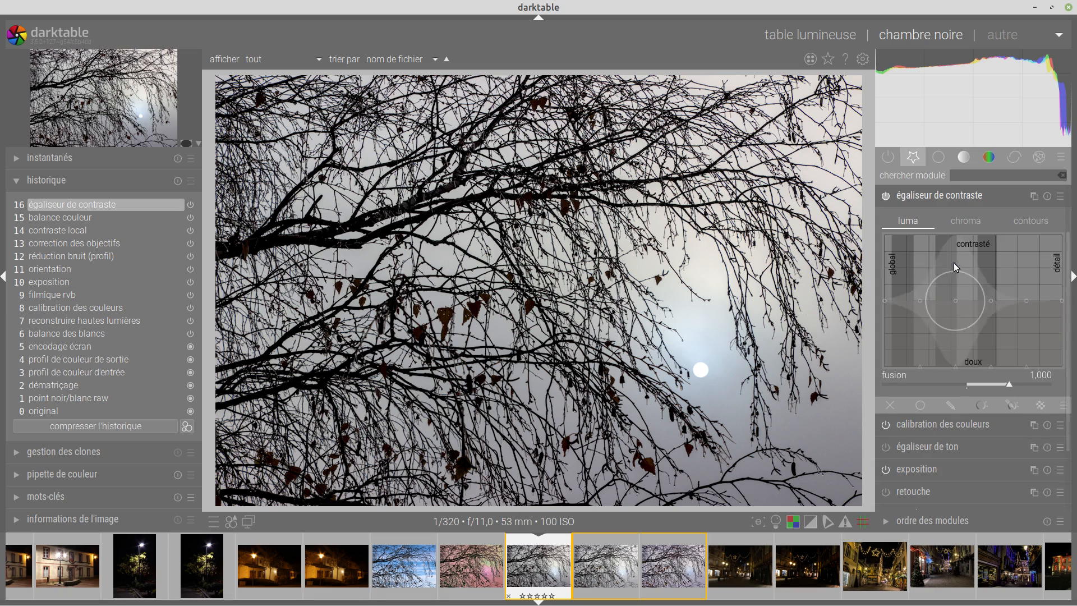
left_click(1060, 197)
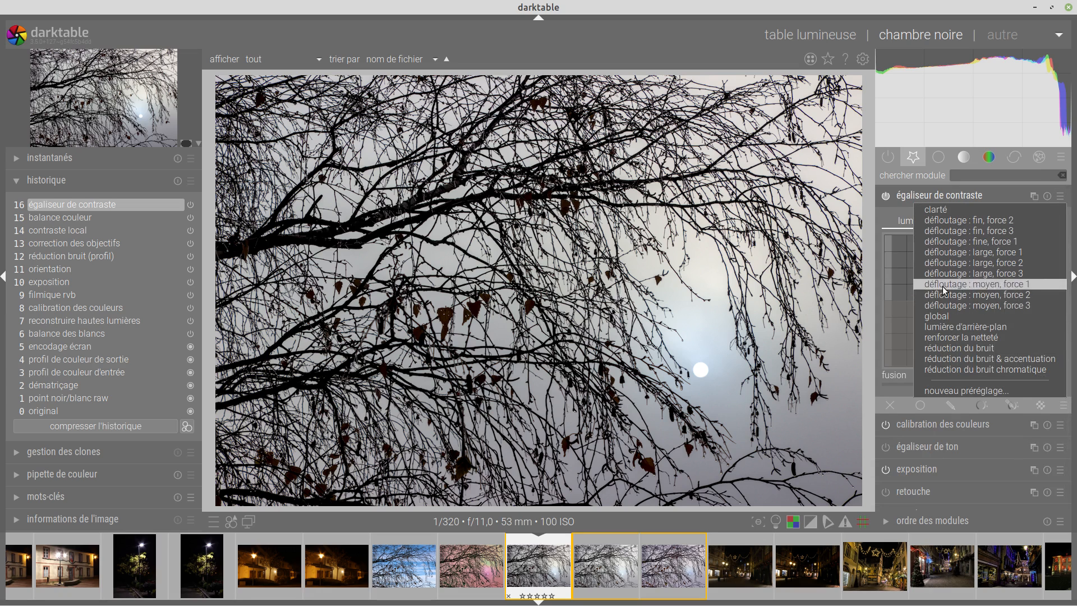
left_click(953, 339)
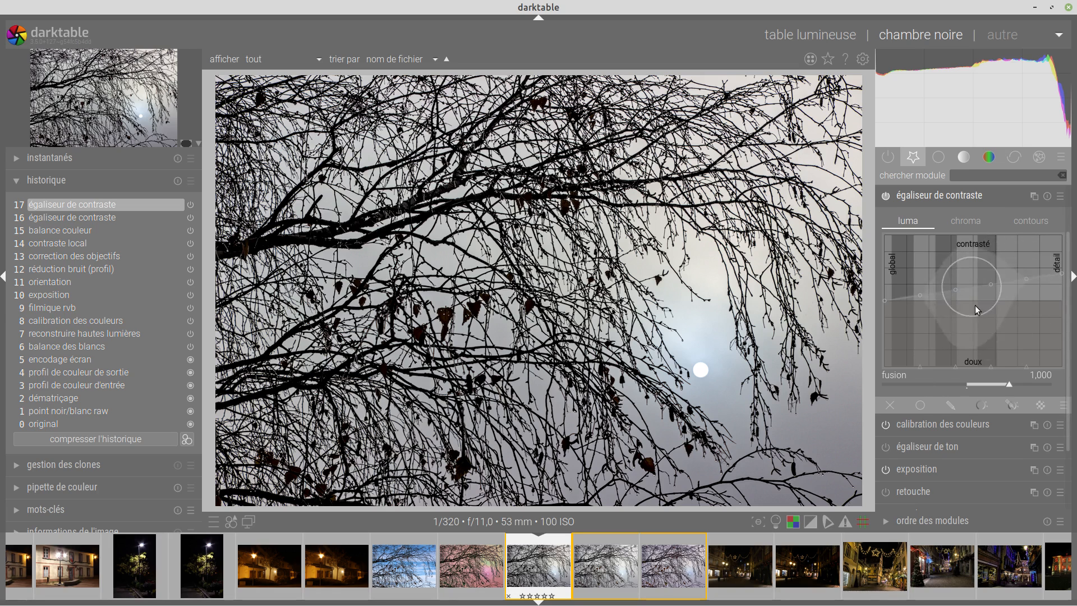
Save the current égaliseur de contraste settings as a new preset named BASE.
left_click(1060, 196)
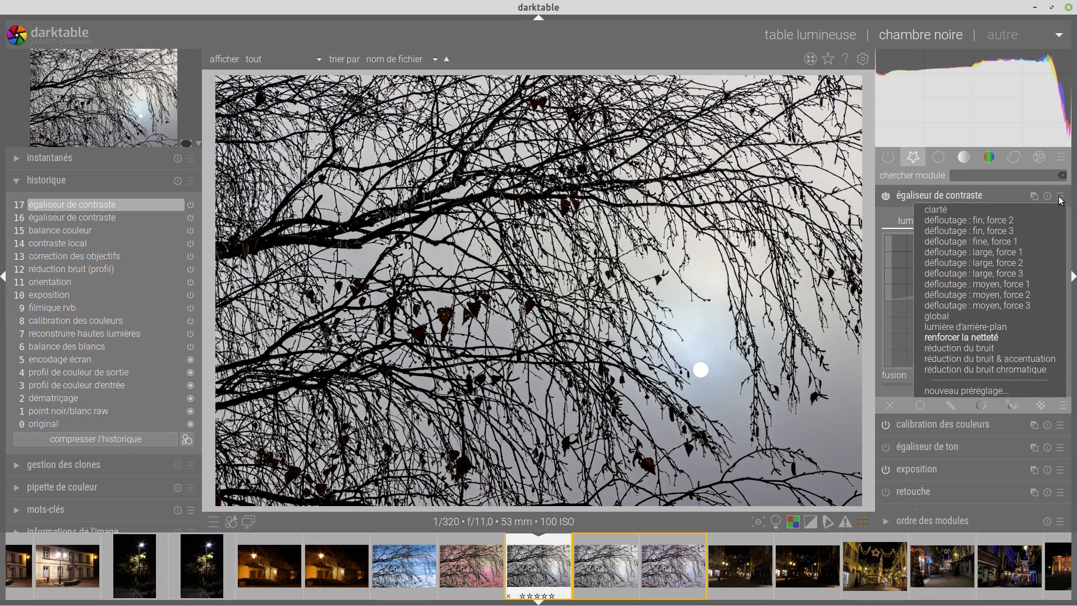
left_click(946, 389)
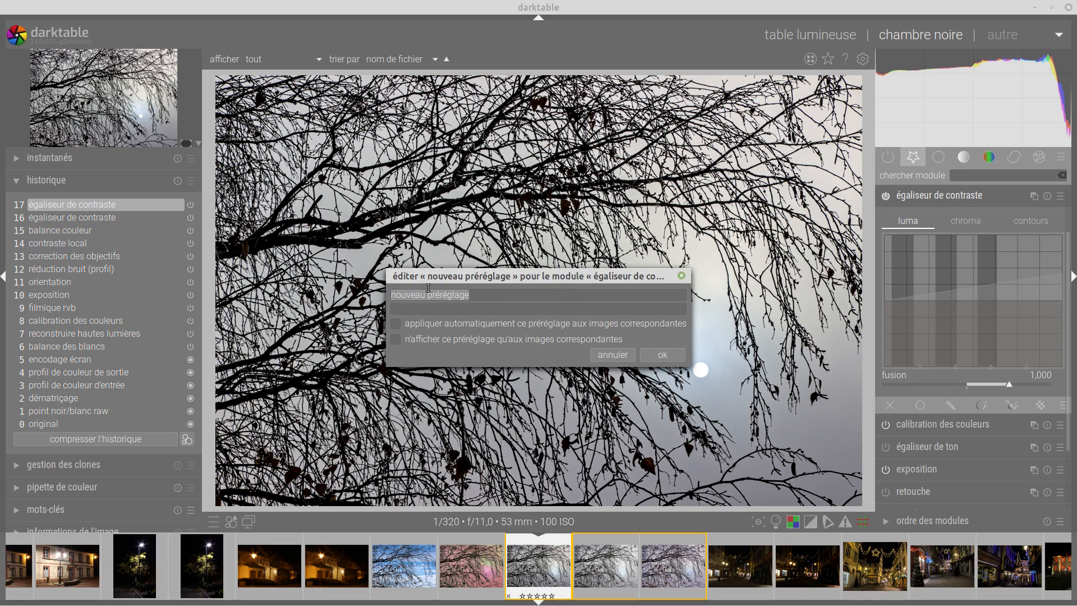
type("BASE")
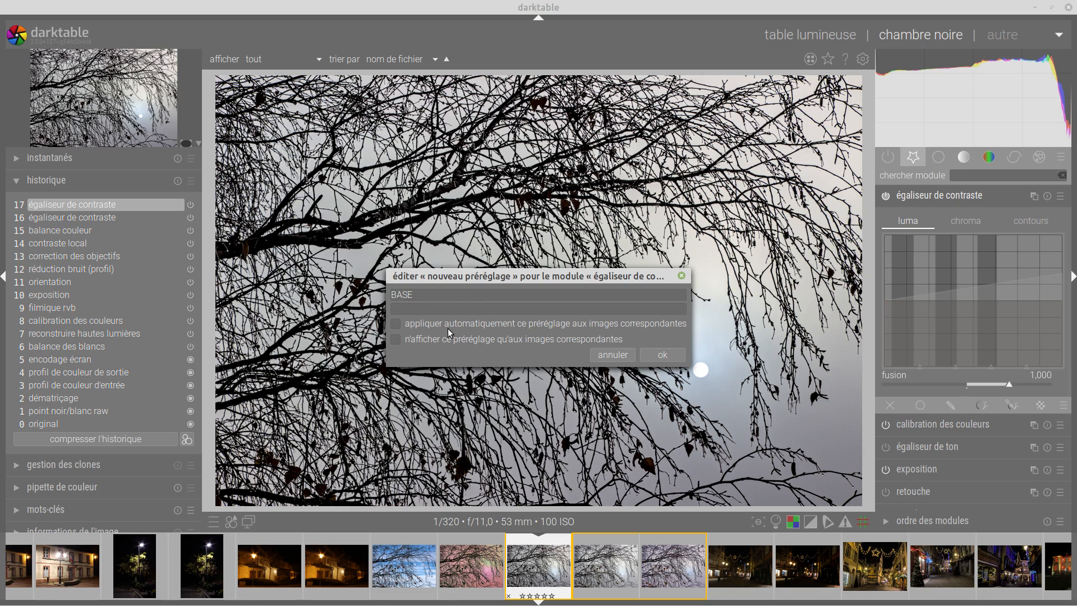
left_click(663, 356)
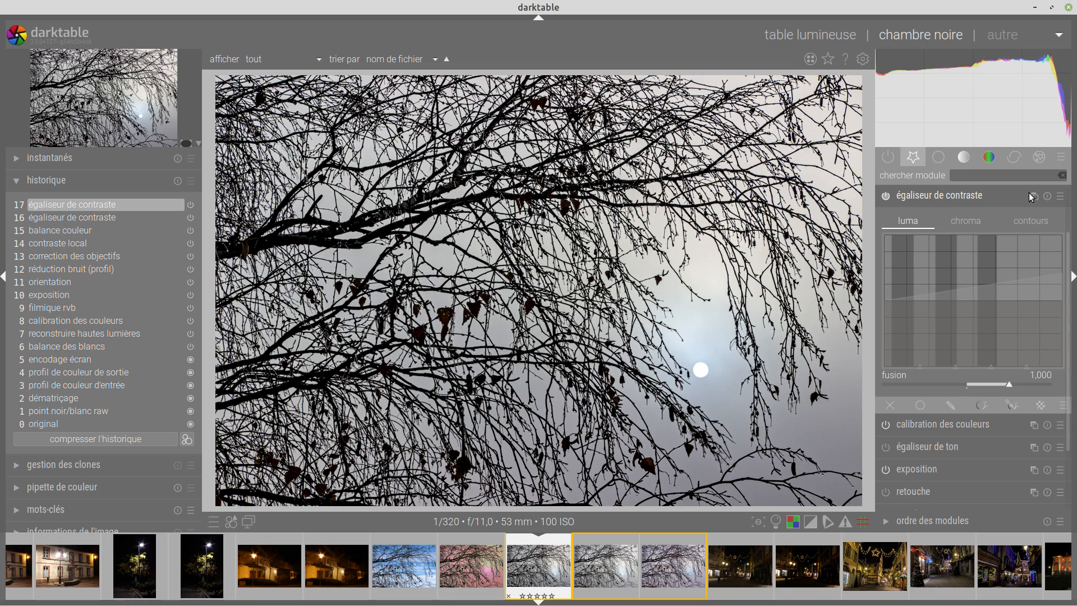
Check the égaliseur de contraste preset list for BASE and renforcer la netteté, and collapse the module.
left_click(1060, 198)
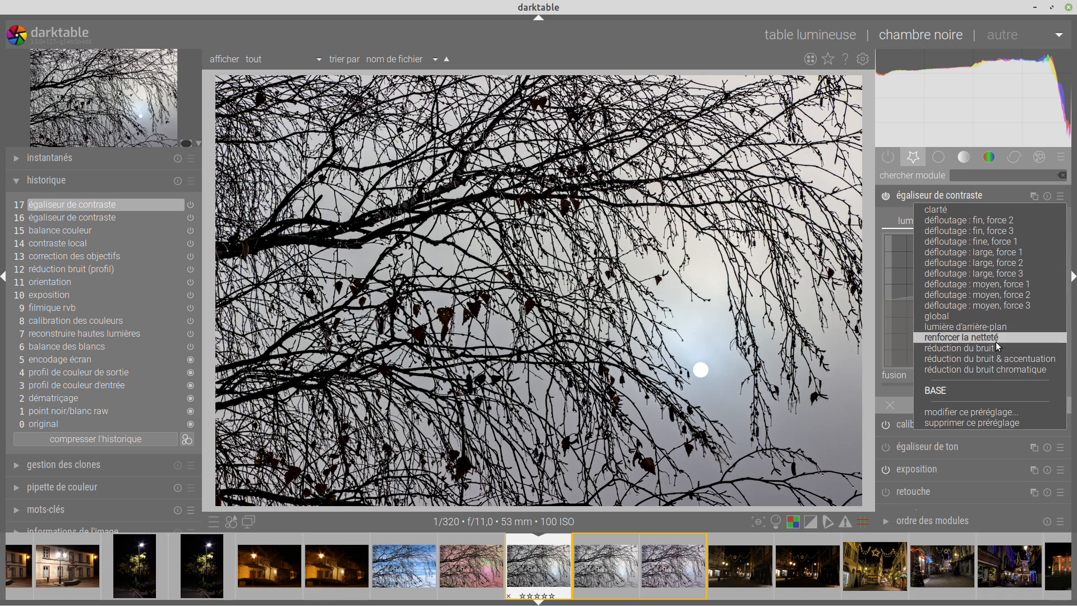
left_click(977, 335)
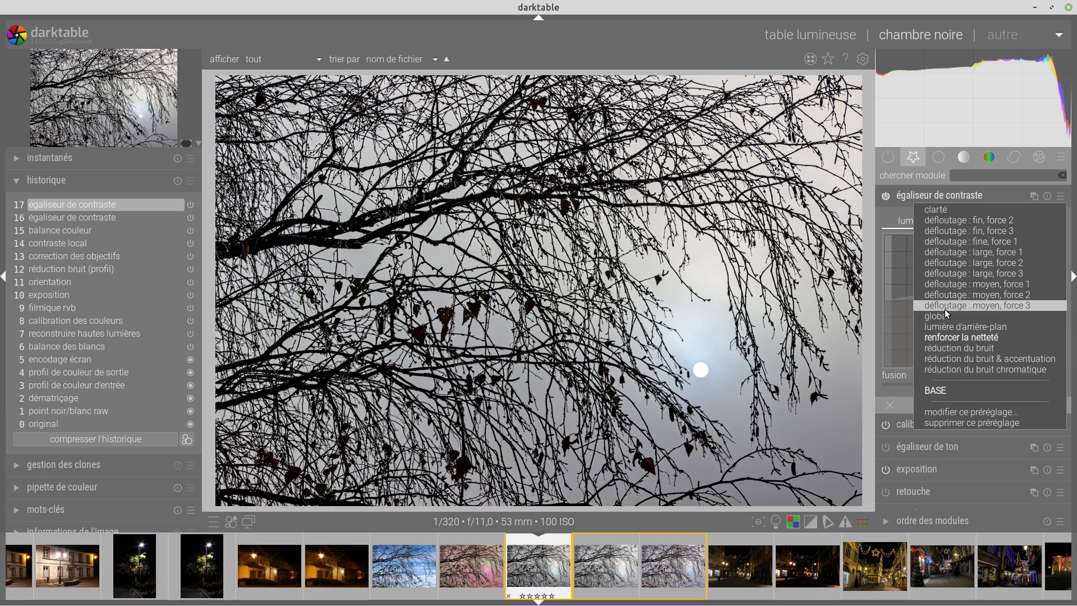
middle_click(958, 338)
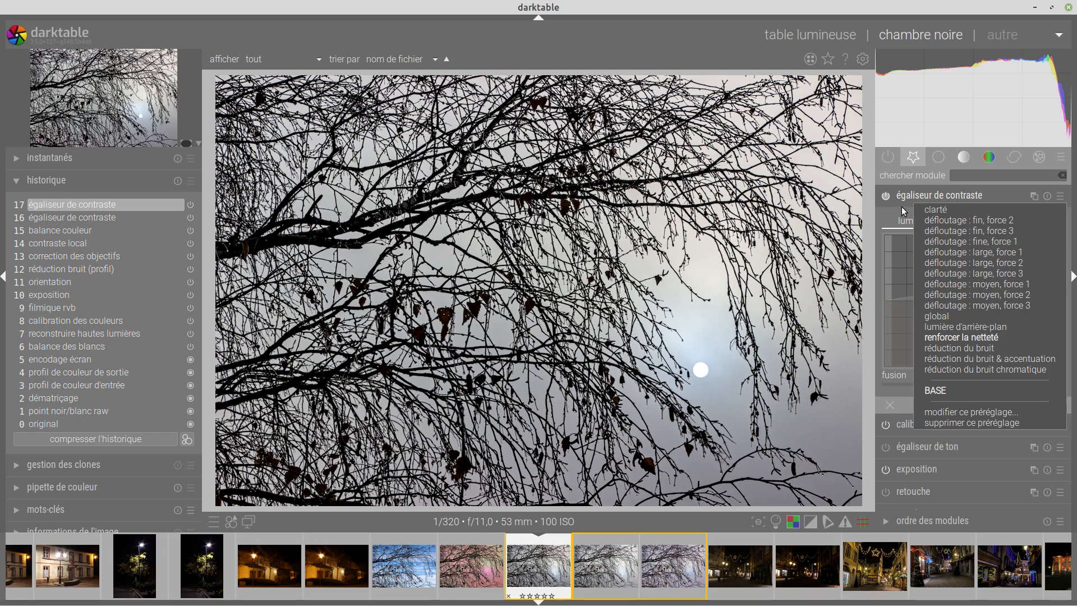
left_click(972, 195)
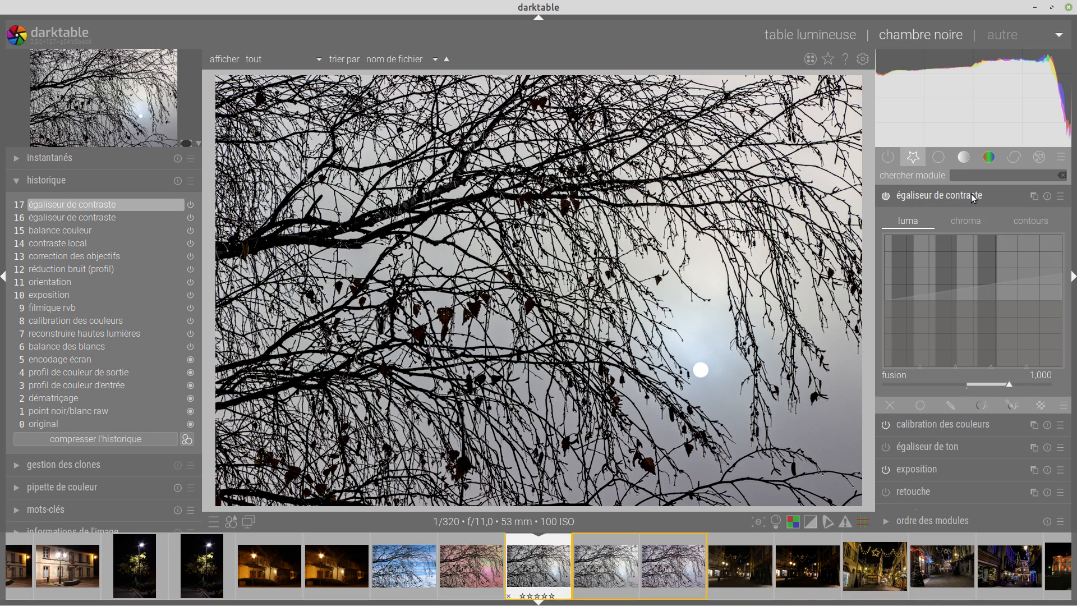
left_click(929, 193)
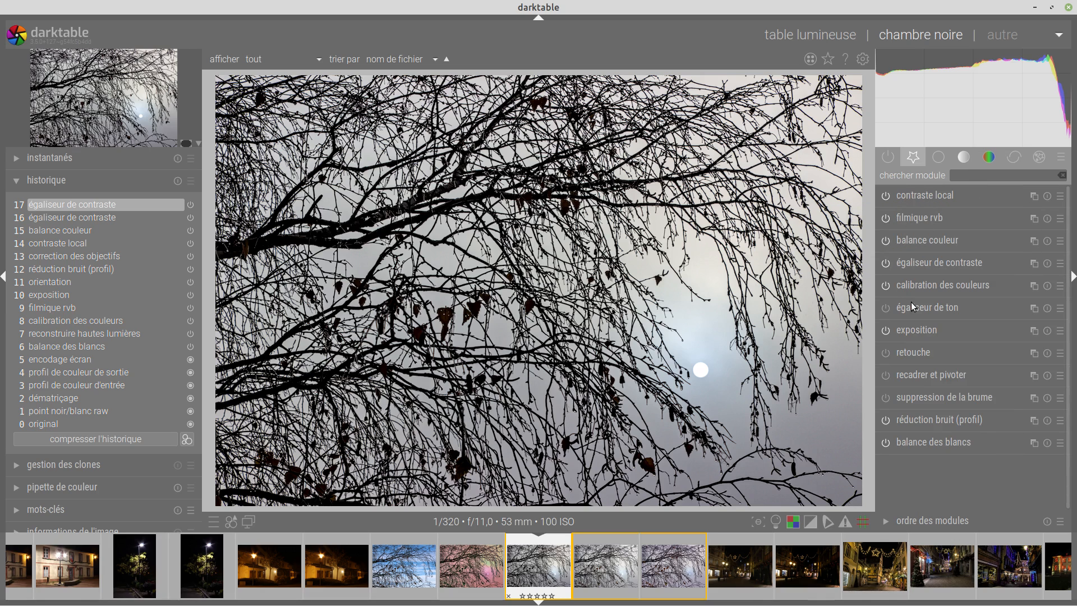
Enable the égaliseur de ton module with its default settings and collapse it.
left_click(937, 308)
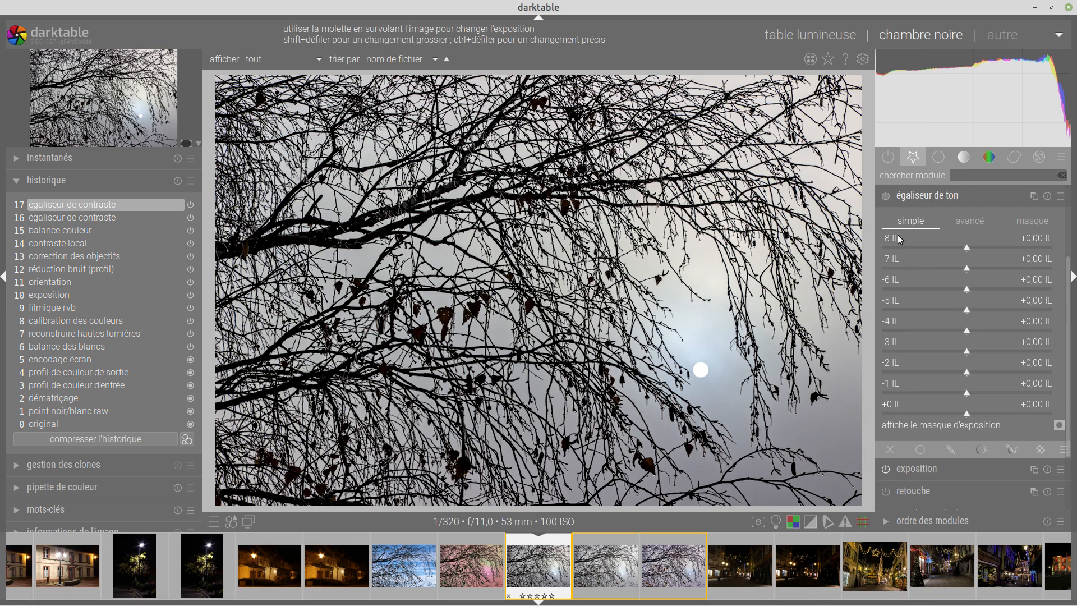
left_click(884, 196)
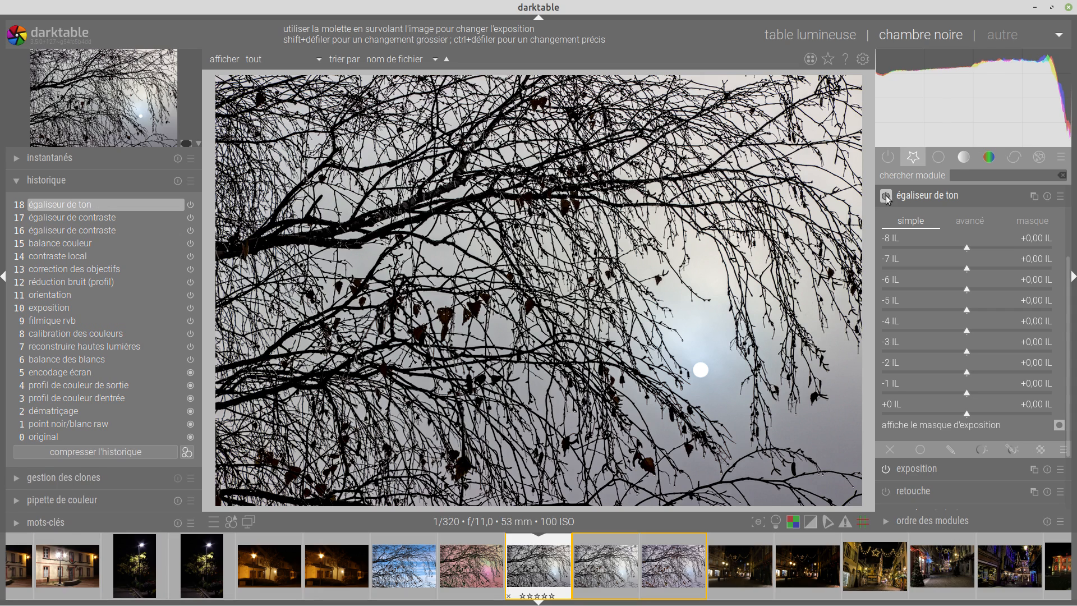
left_click(947, 198)
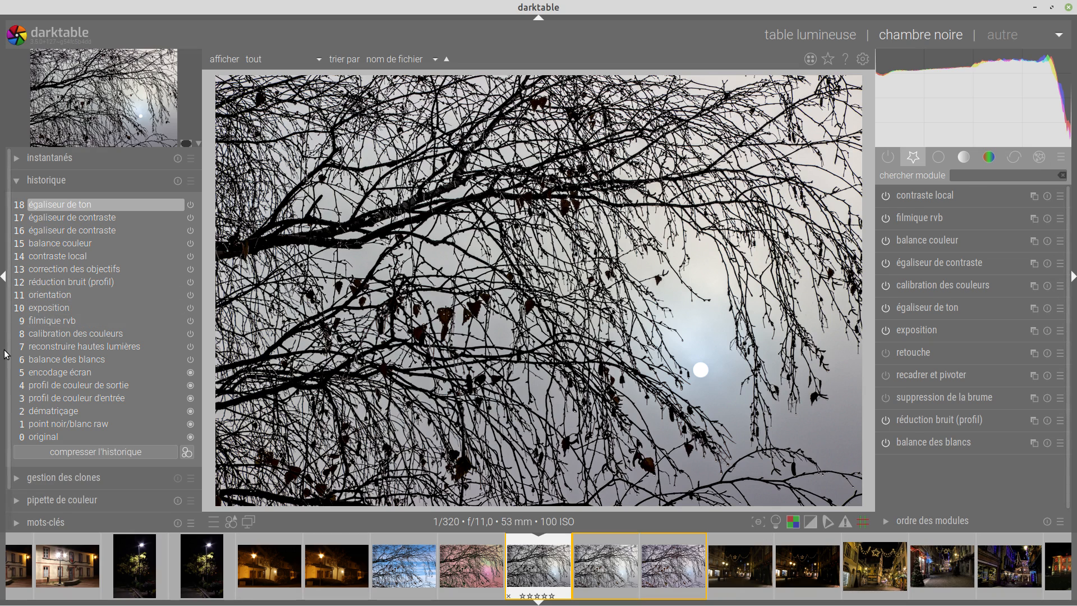
View the gestion des clones section below the history and collapse it again.
scroll(8, 359, "down", 2)
left_click(17, 431)
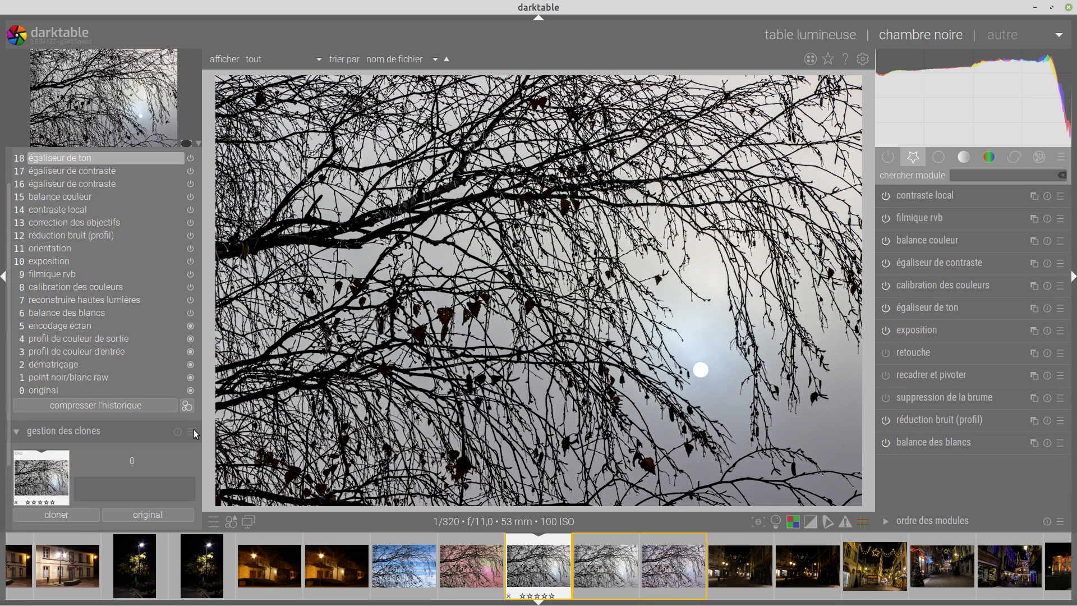
left_click(25, 429)
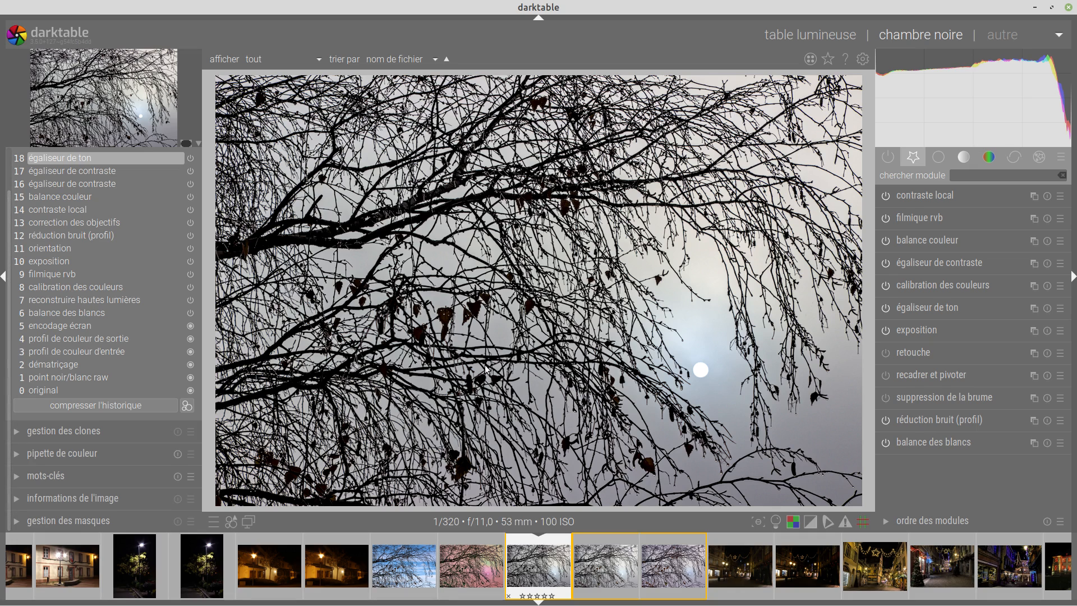